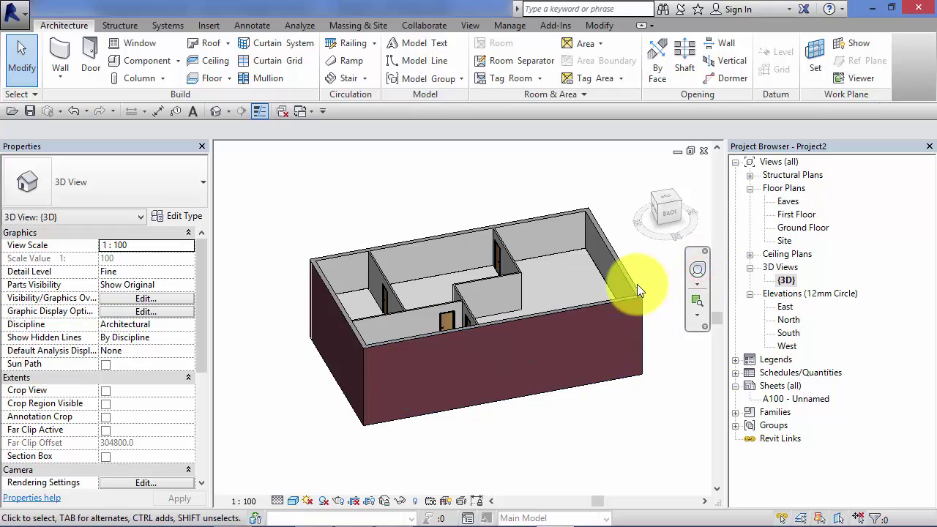
- Orbit the 3D house model to view it from a different side
left_click(698, 270)
mouse_move(670, 330)
left_mouse_down()
mouse_move(633, 339)
mouse_move(576, 335)
mouse_move(550, 289)
mouse_move(548, 221)
mouse_move(567, 337)
mouse_move(619, 353)
mouse_move(693, 345)
mouse_move(691, 377)
mouse_move(695, 315)
mouse_move(662, 337)
mouse_move(617, 339)
mouse_move(639, 350)
mouse_move(654, 318)
mouse_move(686, 325)
mouse_move(686, 339)
left_mouse_up()
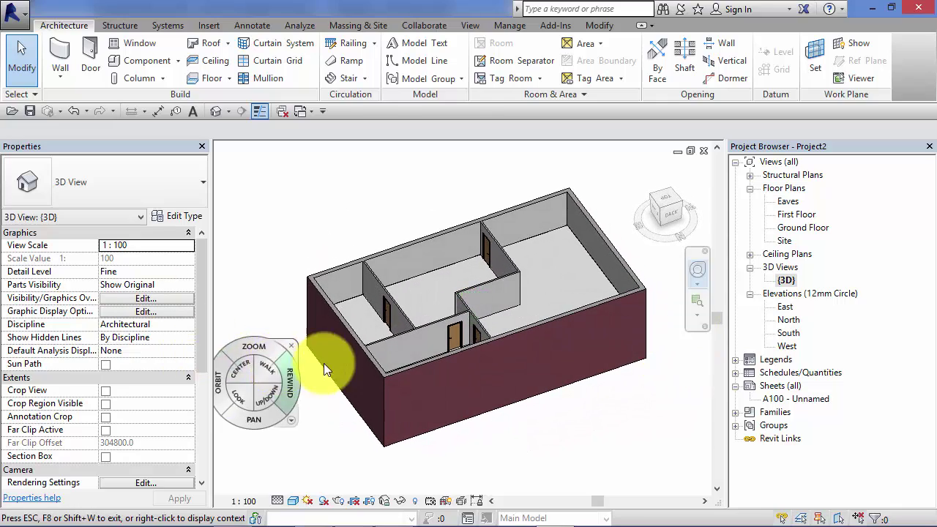
- Open the South elevation and frame the building with its Ground Floor, First Floor and Eaves levels
double_click(789, 333)
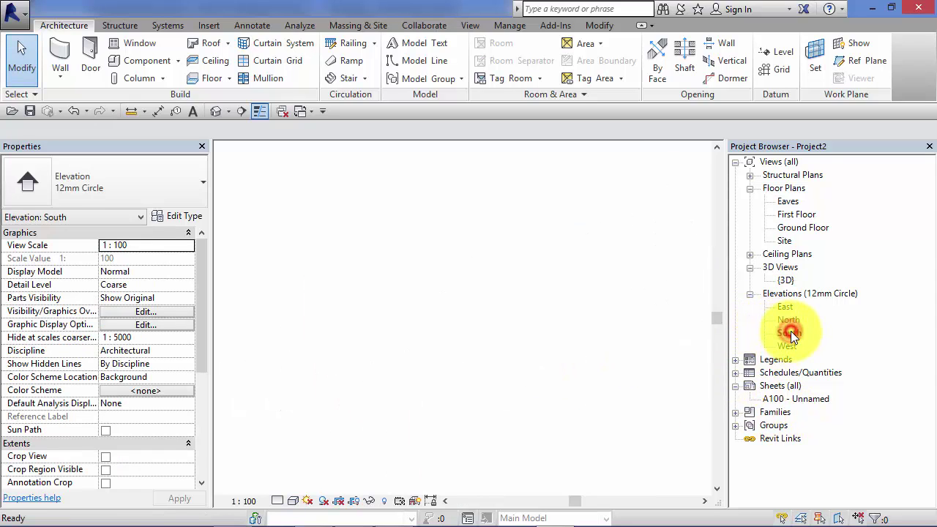
scroll(482, 402, "up", 2)
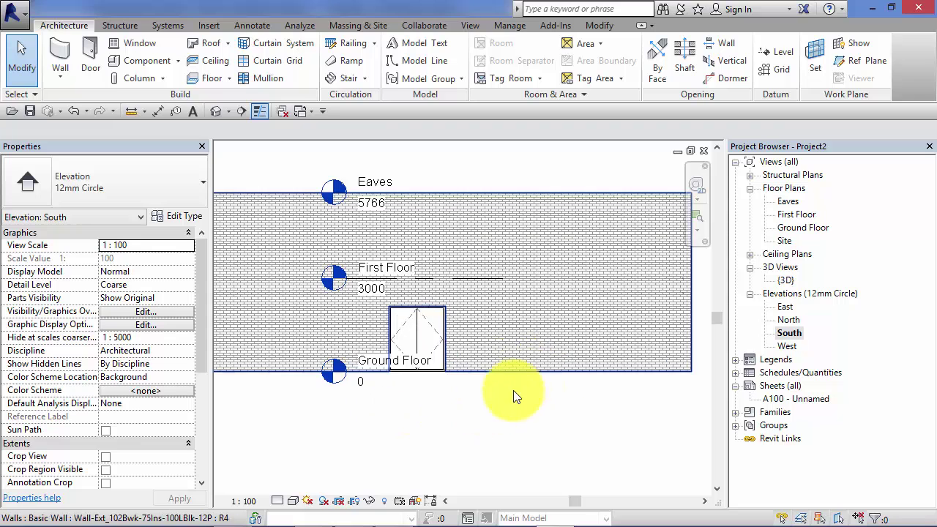
middle_click_drag(540, 402, 527, 443)
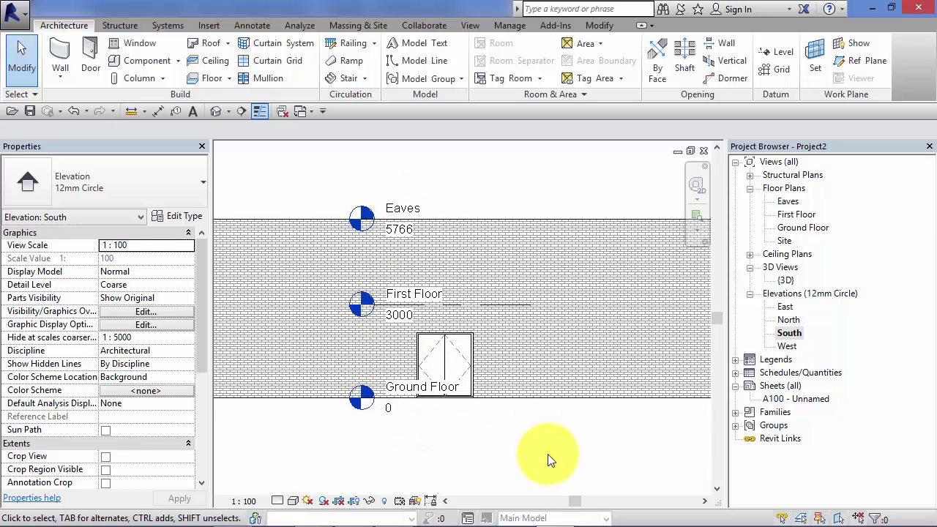
scroll(550, 477, "down", 2)
middle_click_drag(561, 466, 632, 443)
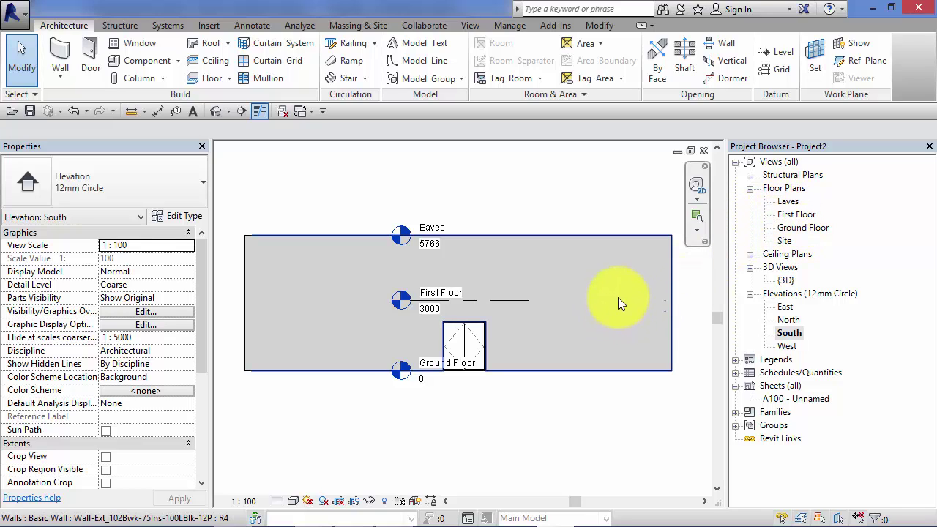
double_click(796, 216)
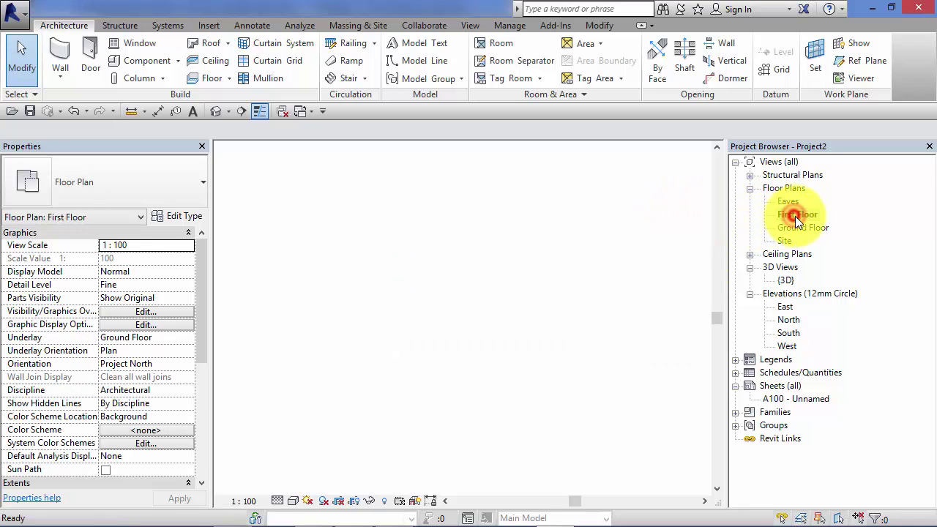
scroll(632, 435, "up", 2)
middle_click_drag(699, 366, 686, 366)
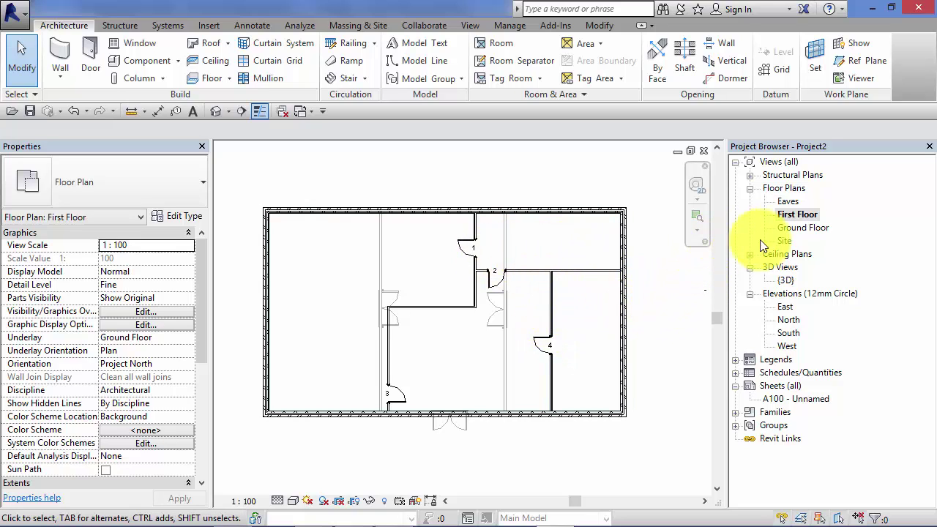
double_click(812, 228)
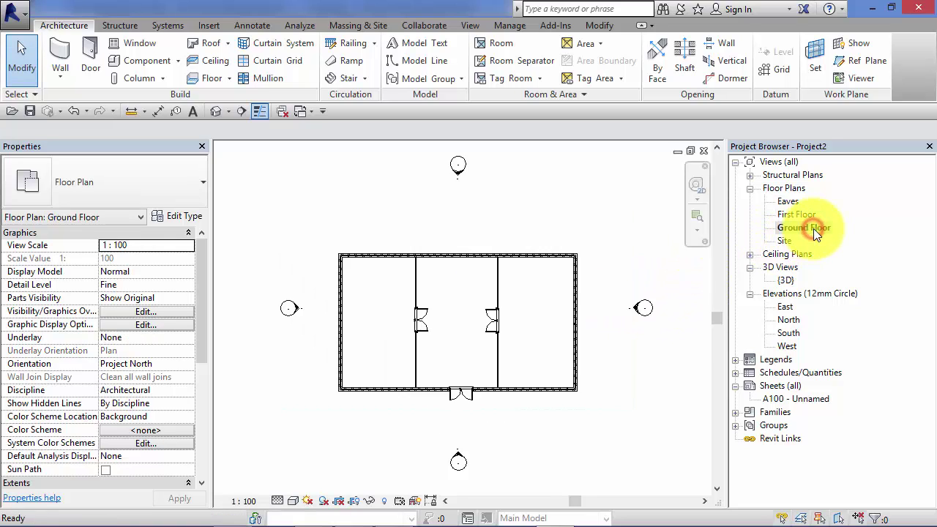
scroll(522, 335, "up", 3)
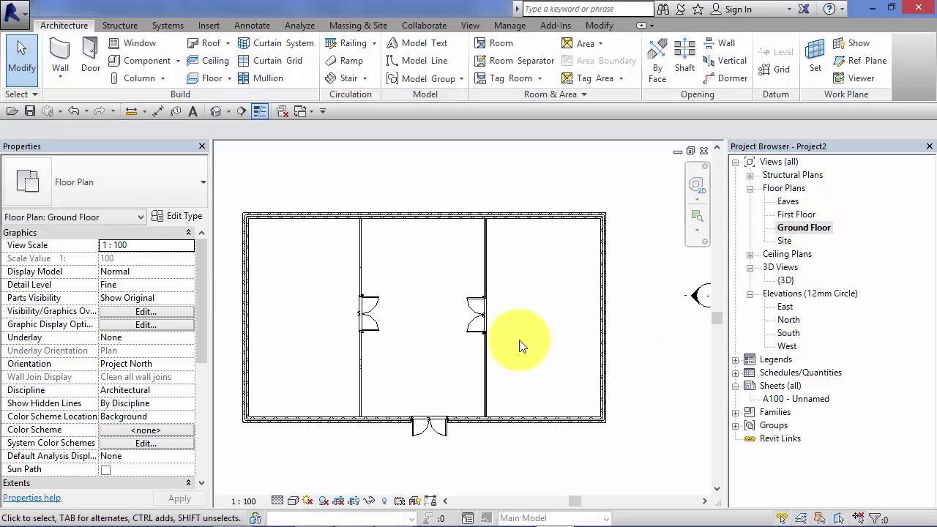
scroll(552, 352, "down", 1)
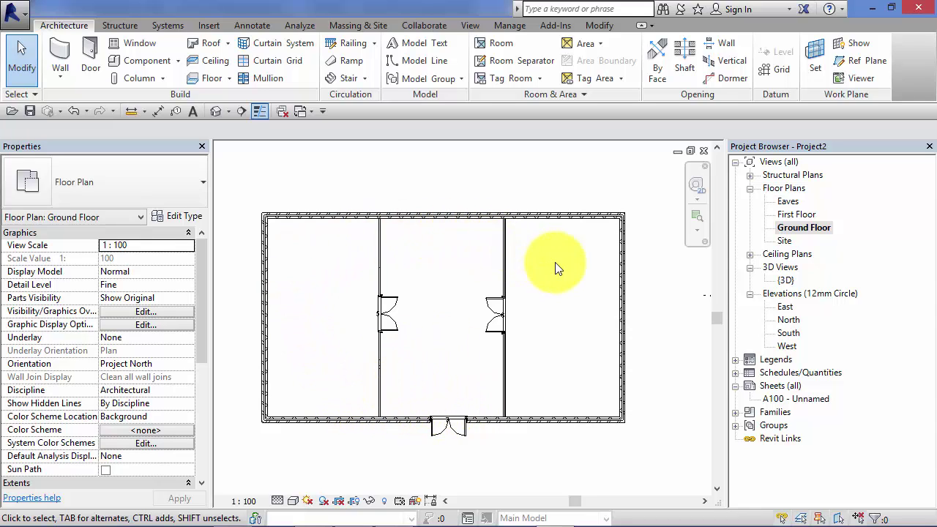
middle_click_drag(585, 374, 600, 368)
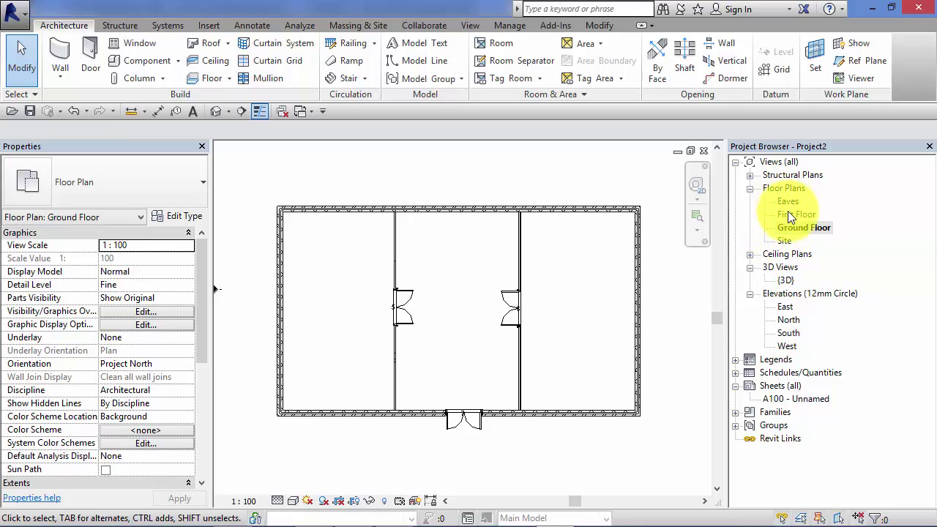
double_click(786, 333)
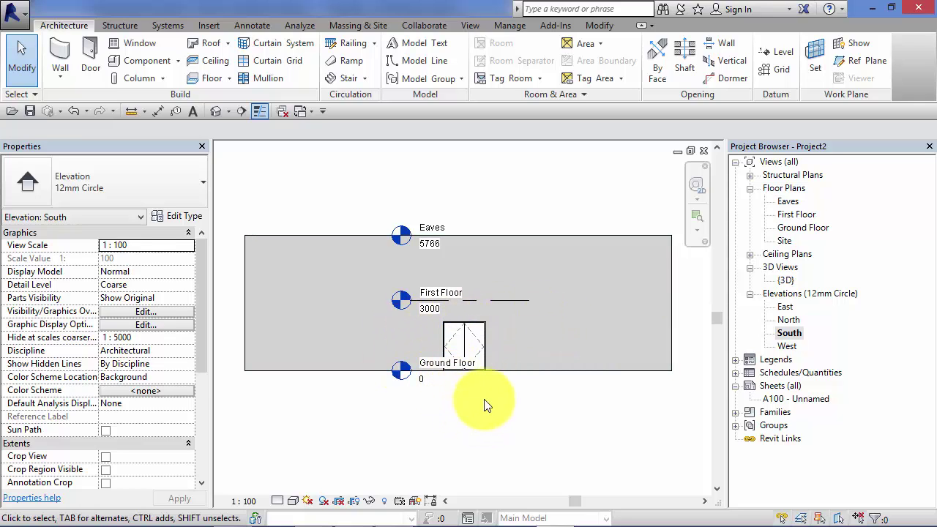
- Open the Ground Floor plan and scroll its Properties to the Extents group and View Range
double_click(801, 226)
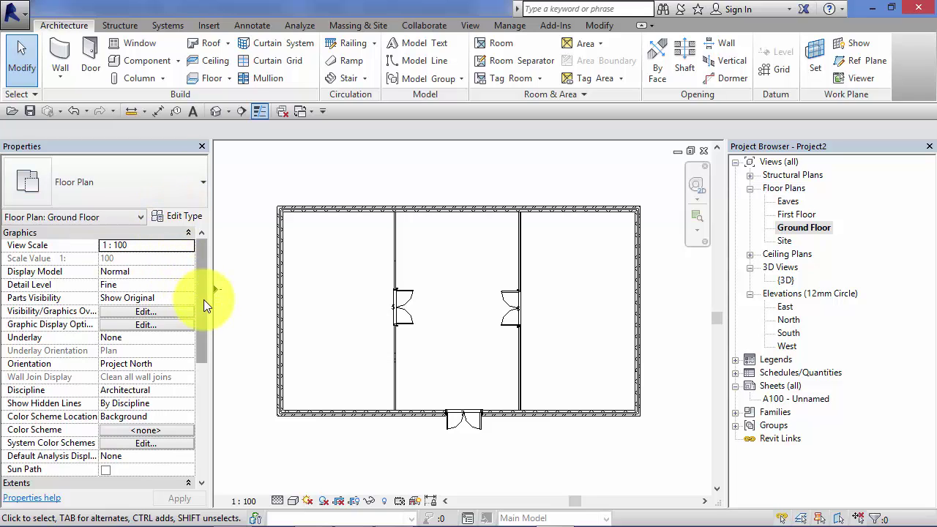
left_click_drag(203, 300, 198, 370)
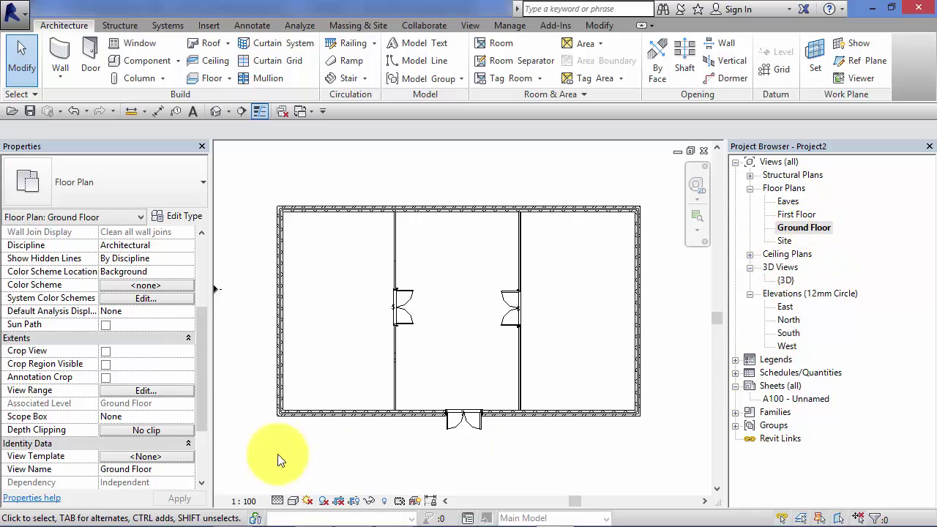
left_click(105, 409)
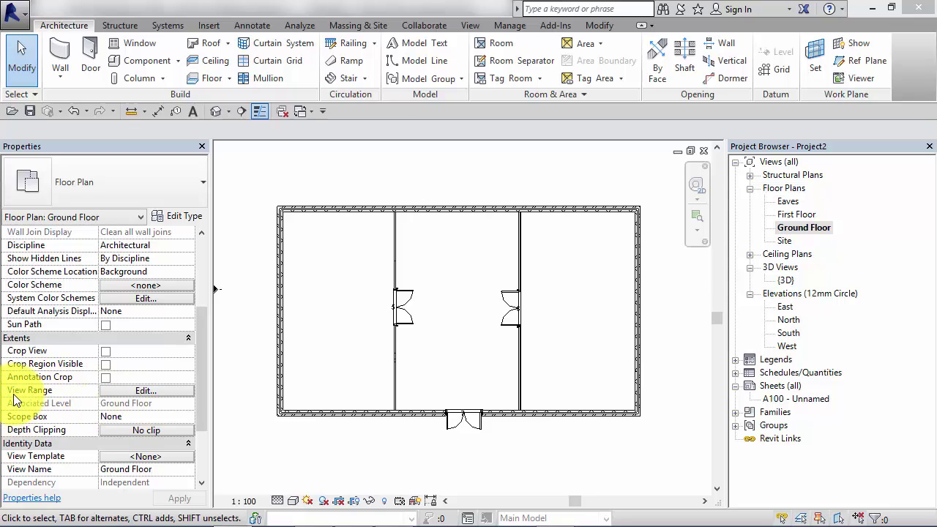
left_click(151, 390)
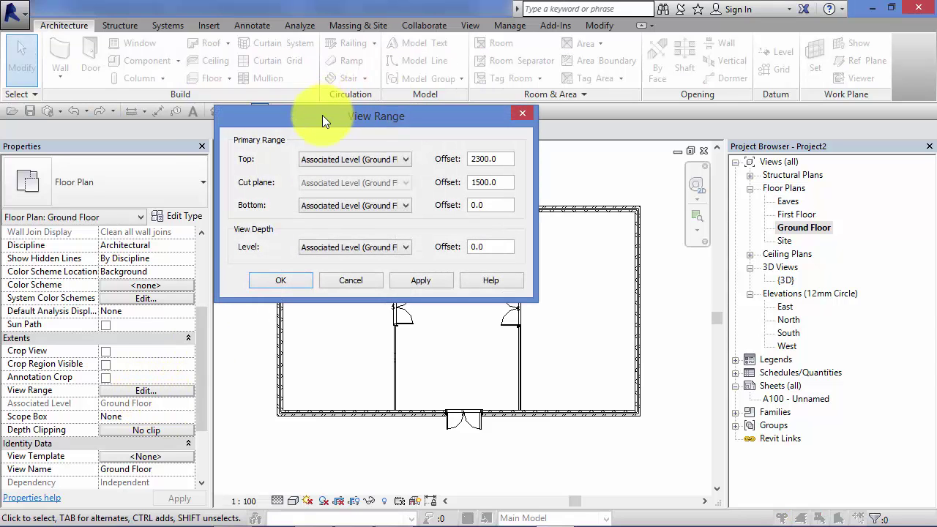
left_click_drag(322, 115, 424, 31)
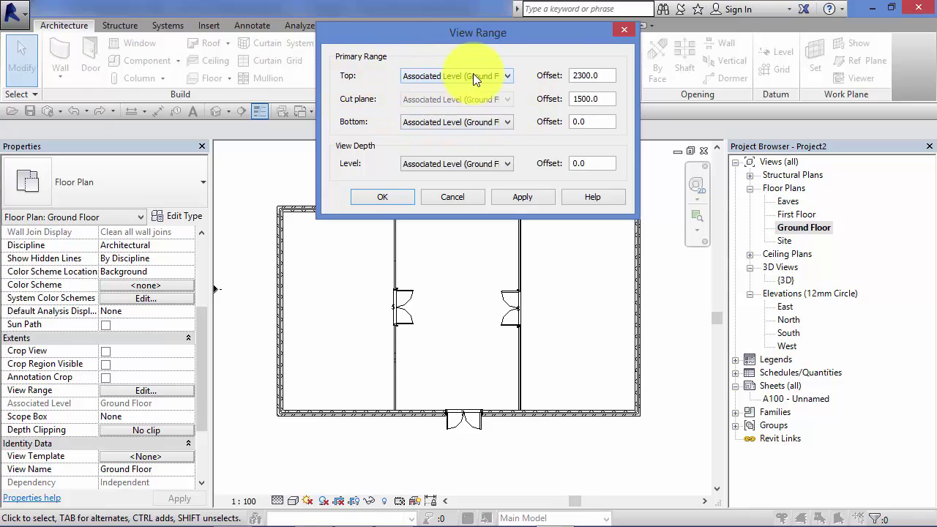
left_click(595, 75)
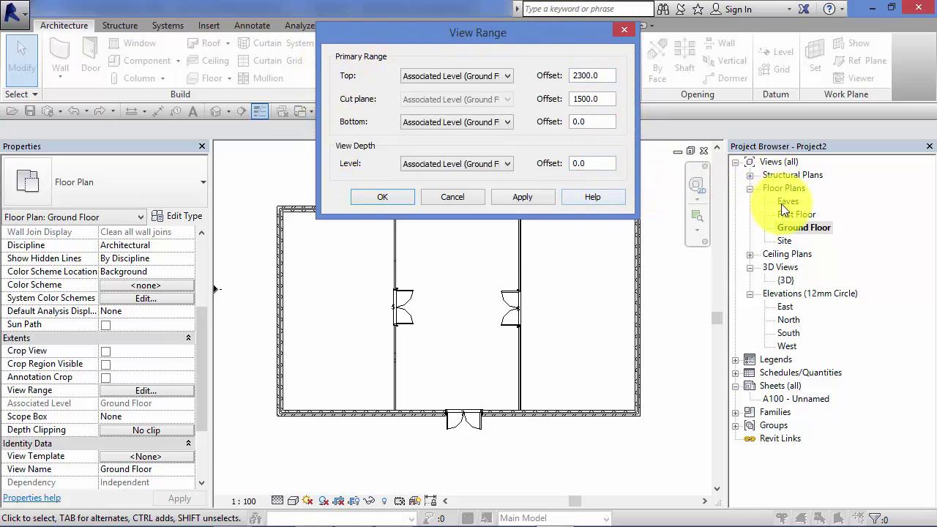
left_click(400, 198)
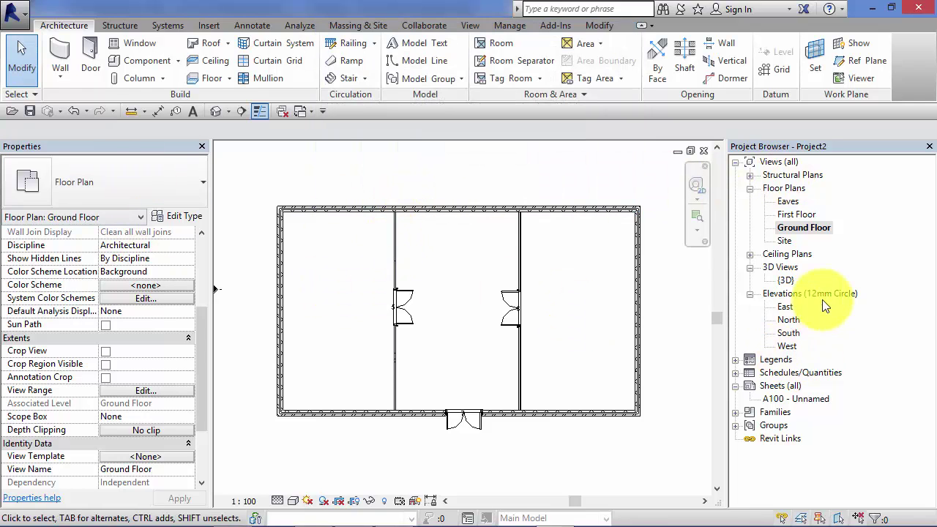
- Open the South elevation and pan to frame the existing levels
double_click(784, 333)
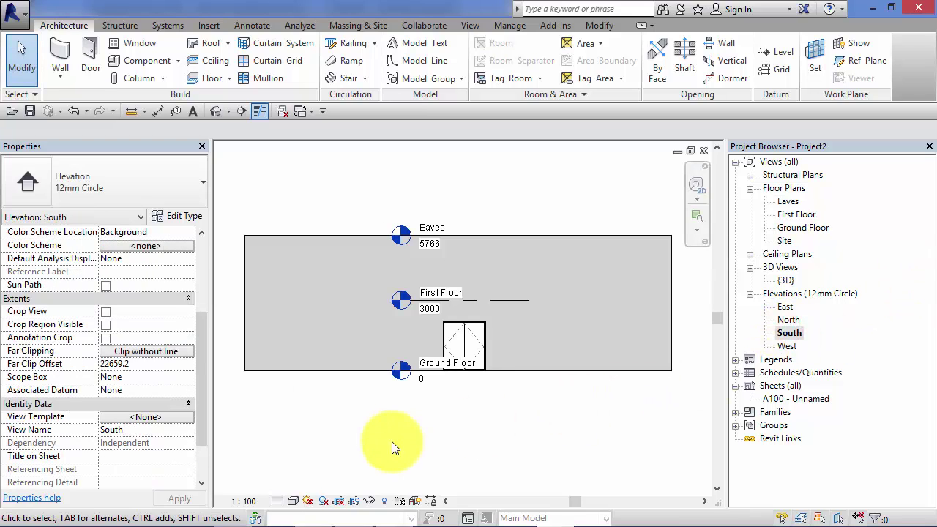
scroll(483, 396, "down", 3)
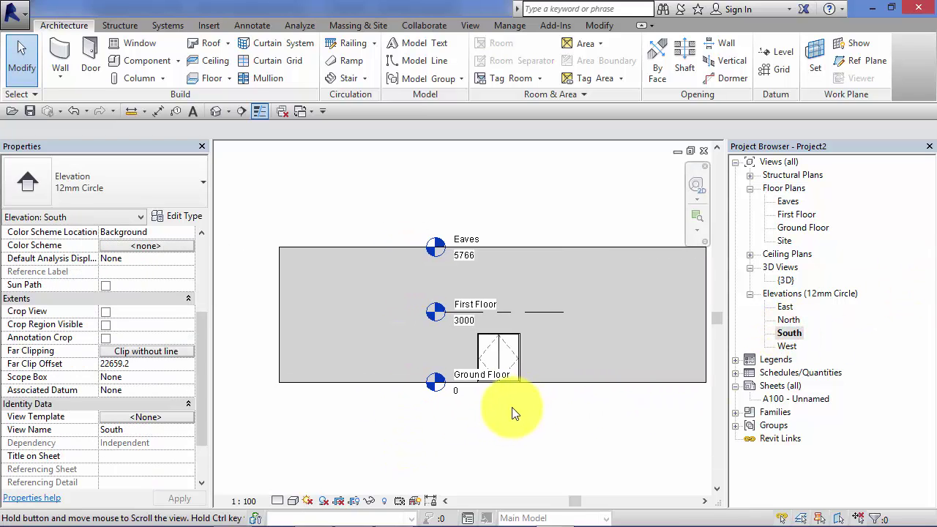
middle_click_drag(489, 424, 464, 414)
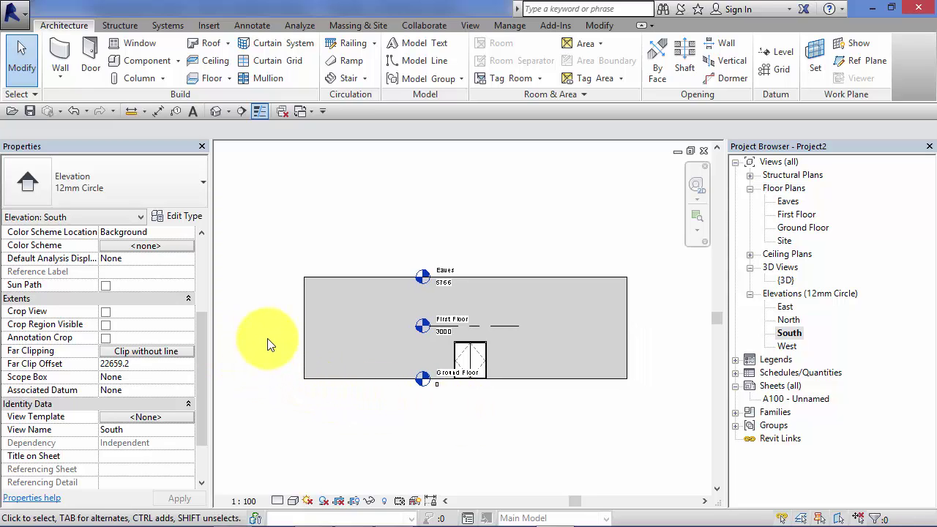
- Draw Level 3 at 4414 with the Level tool, creating its floor plan
key("l")
key("l")
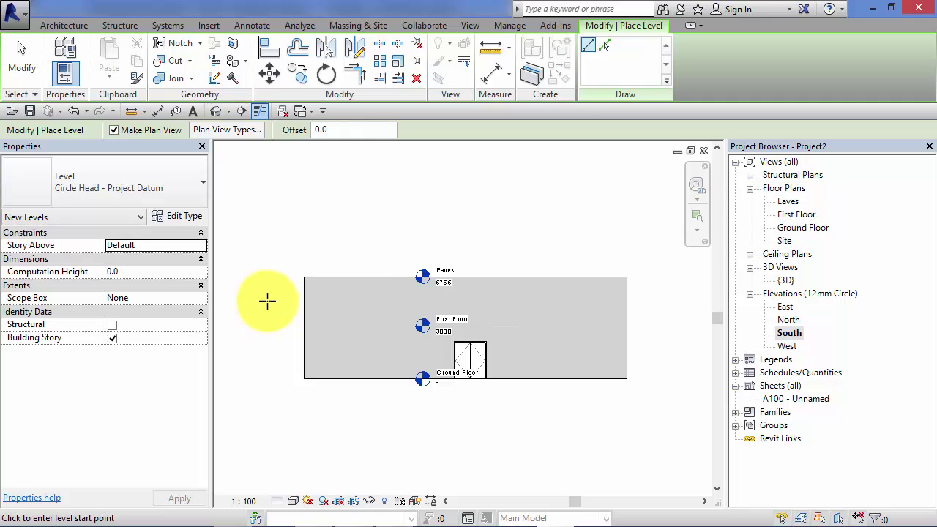
left_click(268, 300)
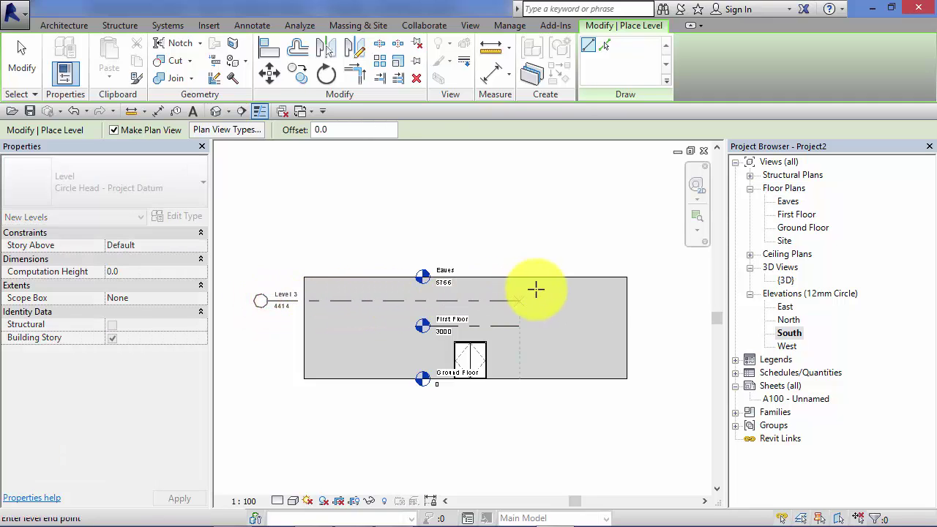
left_click(657, 283)
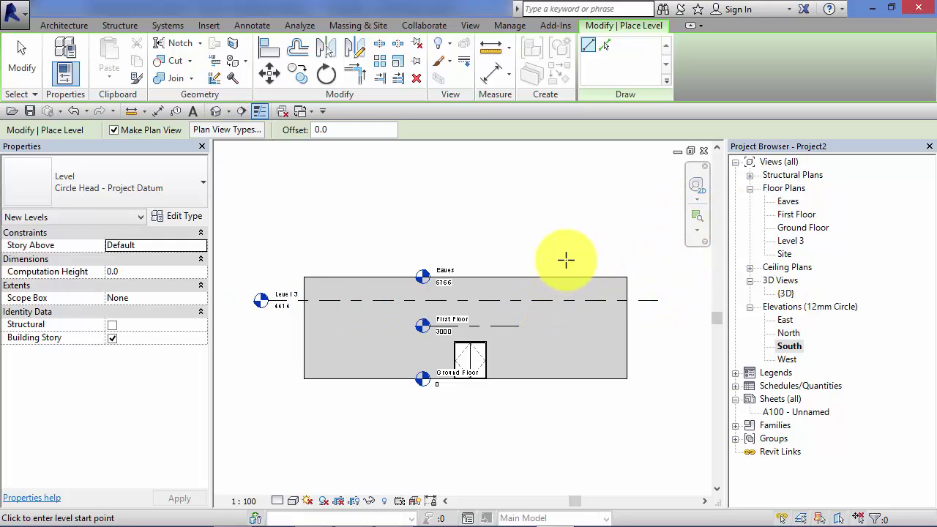
left_click(603, 244)
key("Escape")
scroll(267, 314, "up", 1)
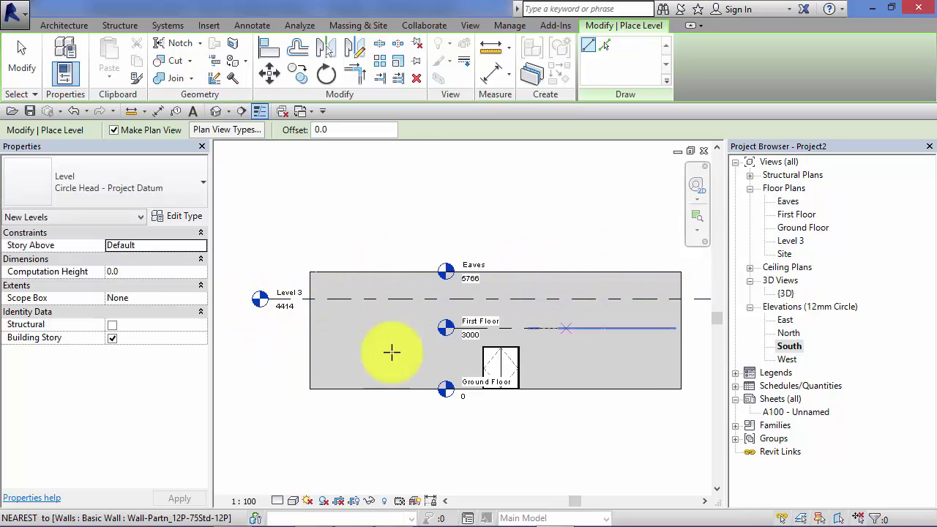
key("Escape")
middle_click_drag(280, 346, 267, 344)
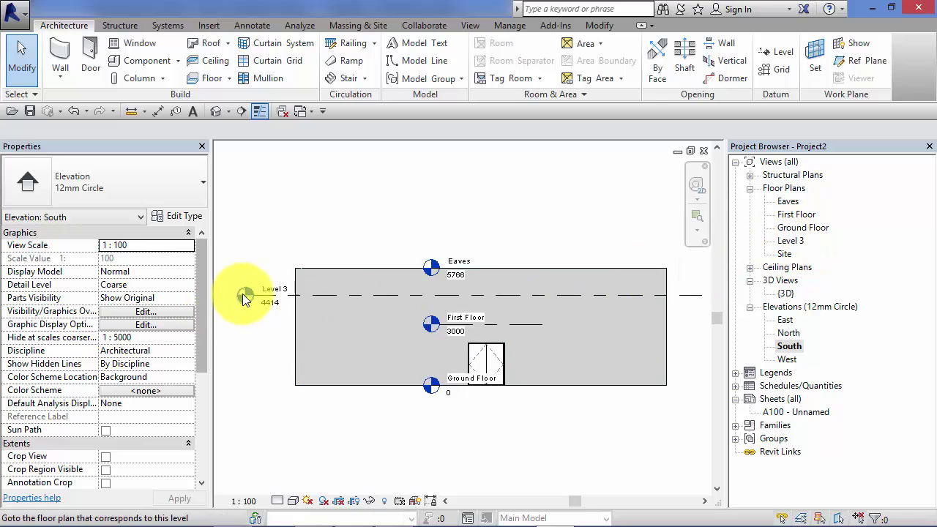
middle_click_drag(258, 304, 240, 302)
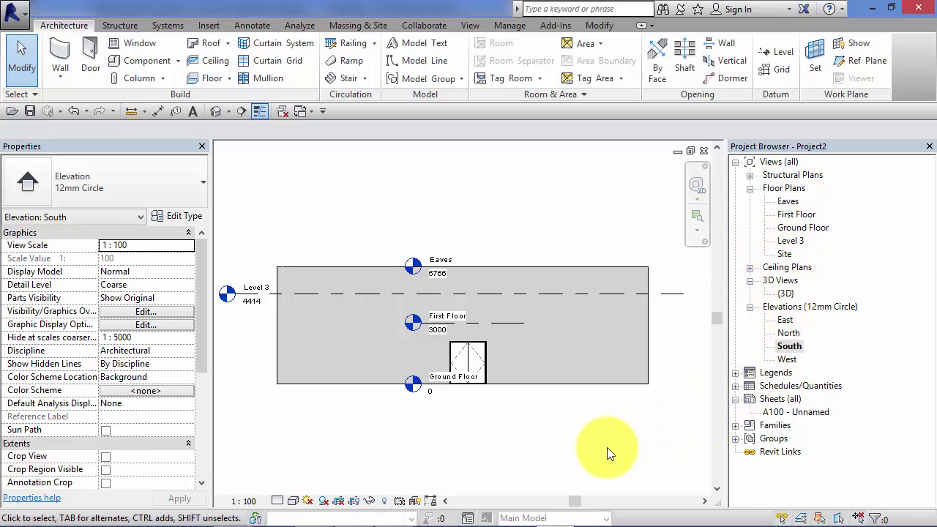
mouse_move(352, 462)
middle_mouse_down()
mouse_move(372, 459)
mouse_move(362, 459)
middle_mouse_up()
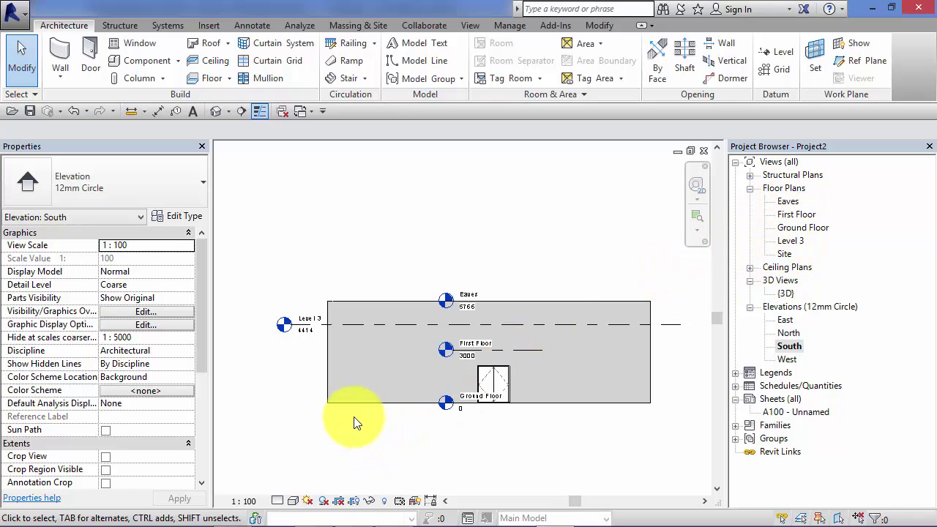
scroll(513, 443, "up", 1)
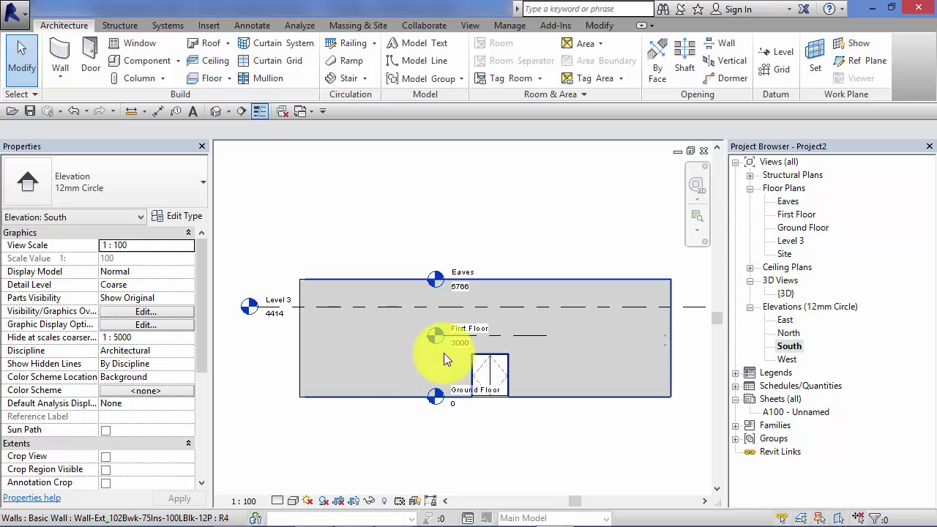
- Cancel the Project Not Saved Recently reminder without saving
middle_click_drag(251, 400, 268, 403)
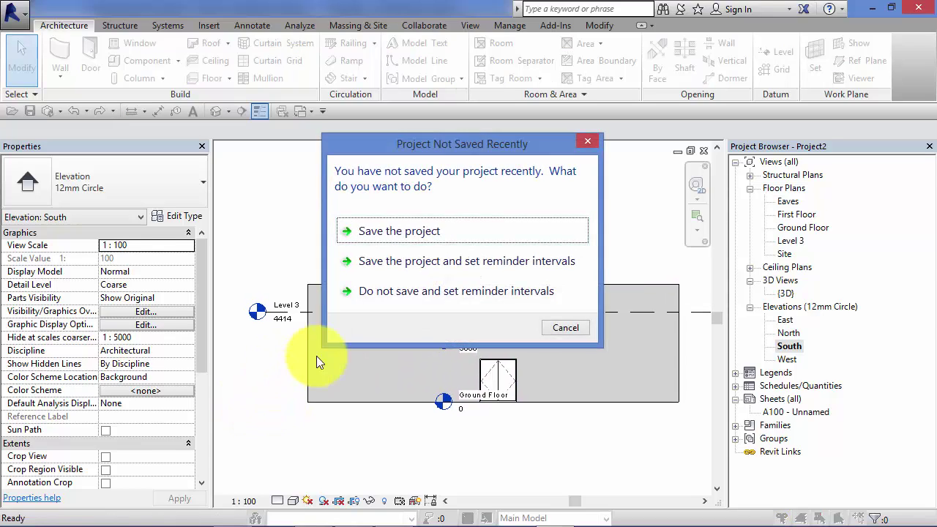
left_click(584, 327)
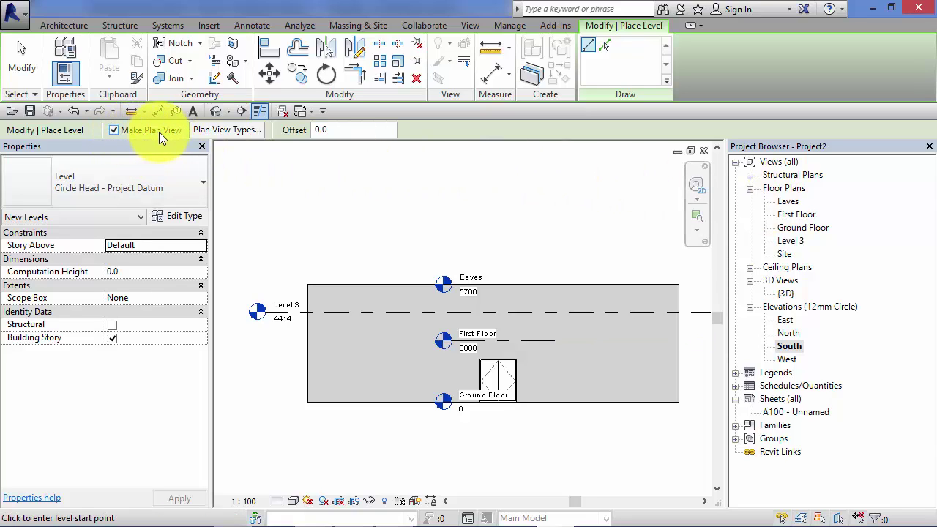
- Draw Level 4 at 1589 with Make Plan View unticked, so no floor plan is made
left_click(113, 129)
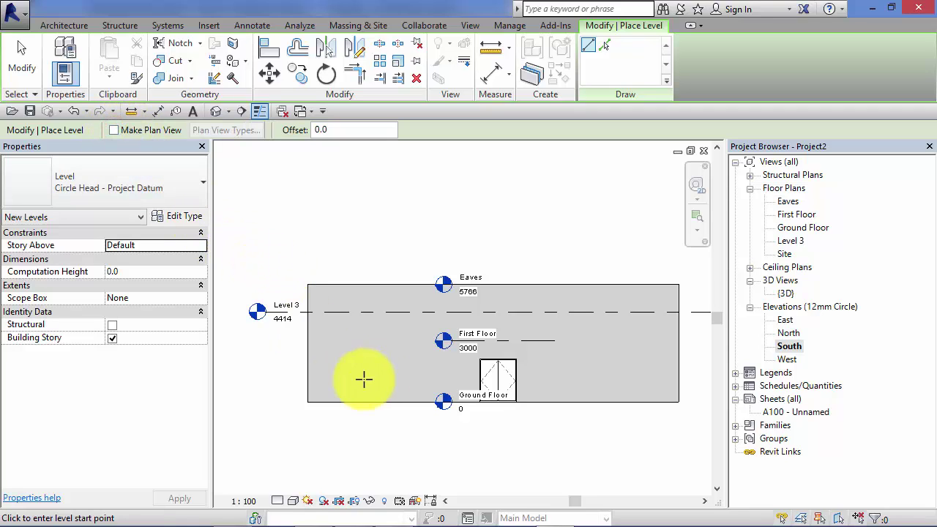
left_click(273, 369)
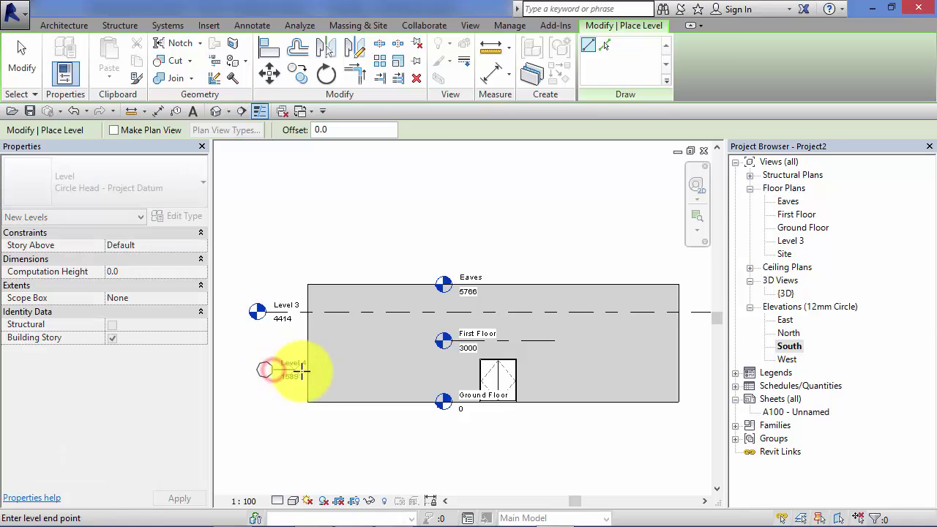
left_click(462, 369)
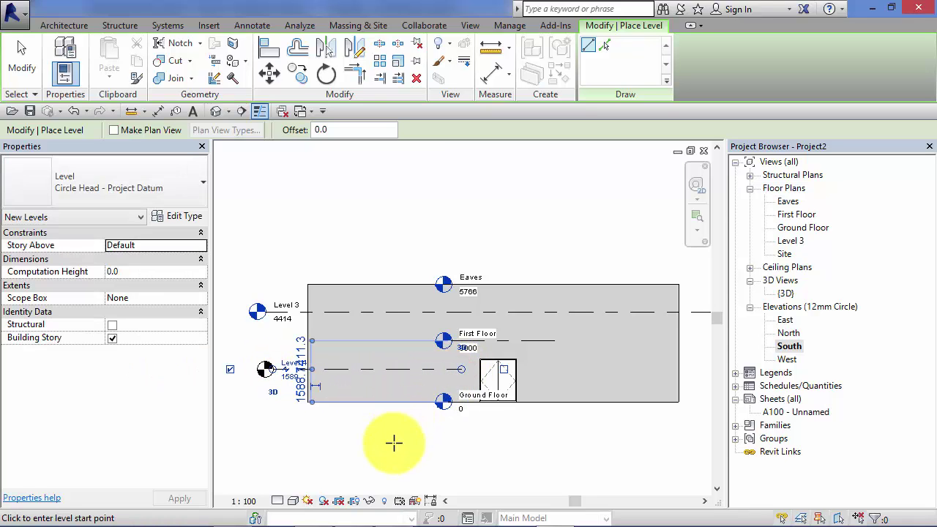
key("Escape")
key("Escape")
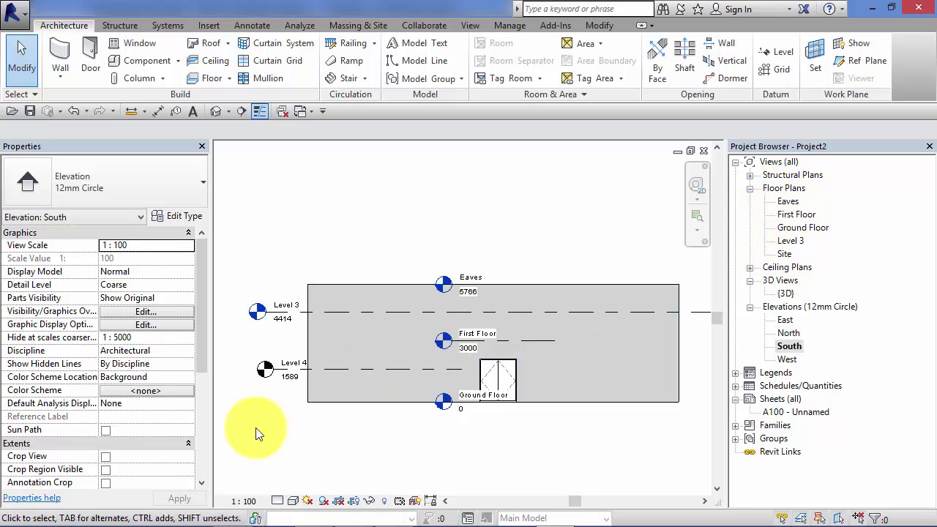
- Select Level 4 and drag its head up from 1589 to 2070
scroll(274, 406, "up", 2)
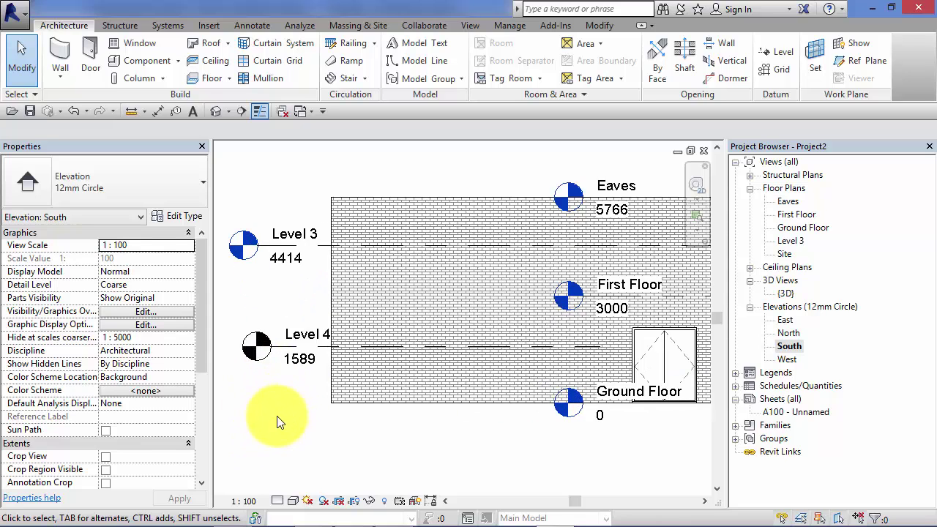
scroll(296, 439, "down", 2)
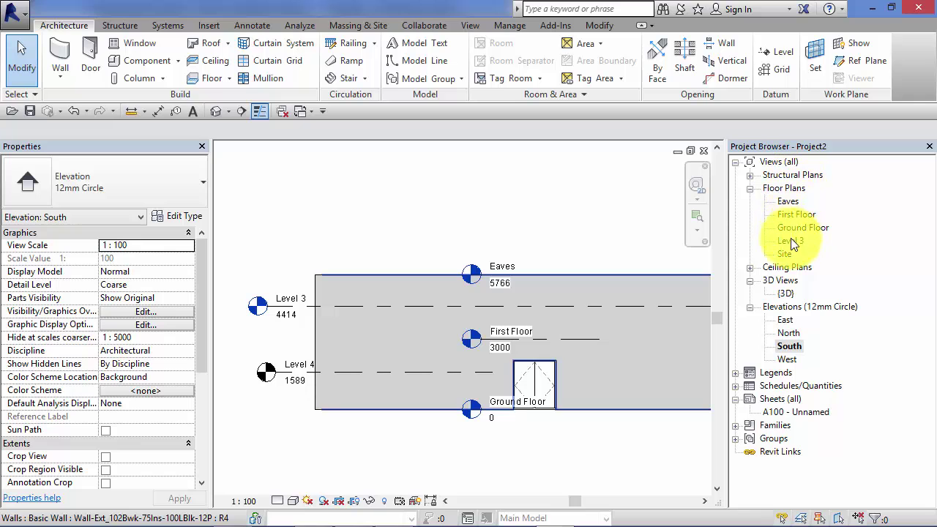
scroll(293, 367, "up", 4)
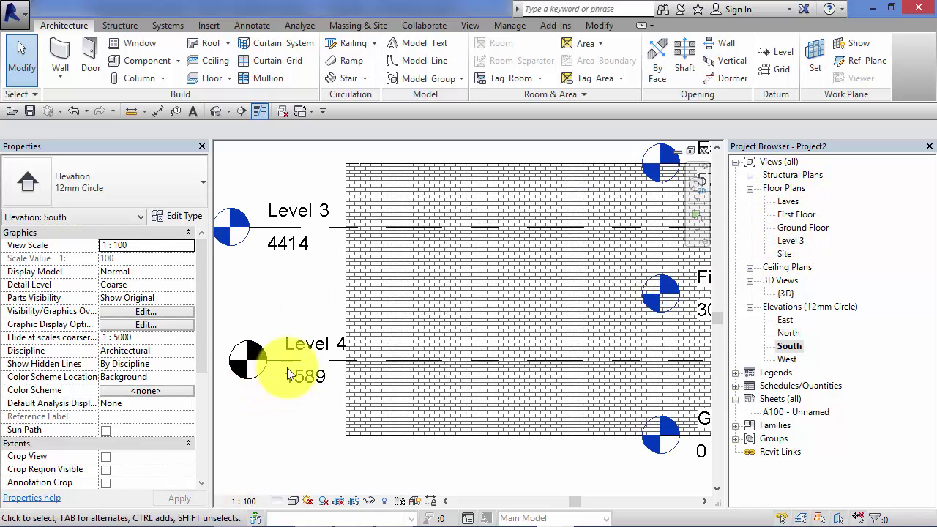
left_click(318, 350)
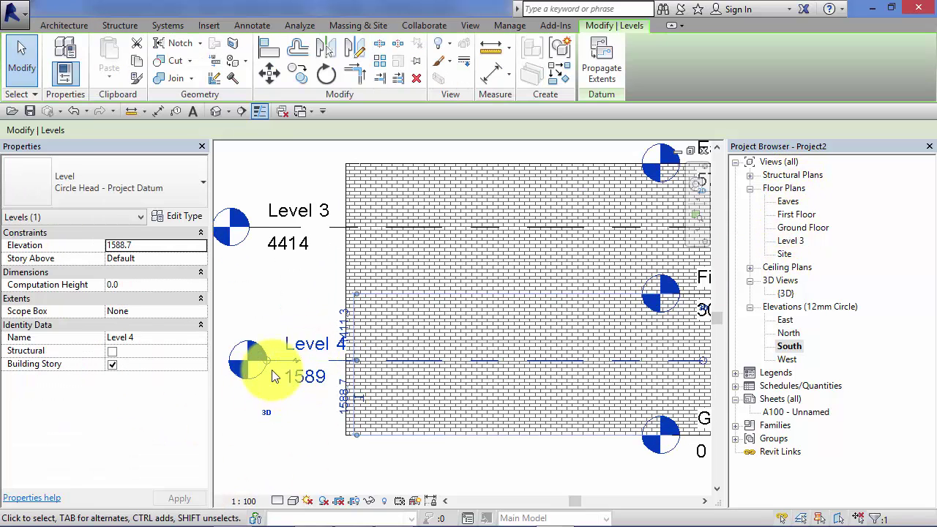
left_click_drag(277, 363, 279, 338)
- Deselect Level 4 and pan around the South elevation to check the new height
scroll(293, 396, "down", 3)
middle_click_drag(351, 471, 217, 418)
left_click(271, 416)
scroll(263, 383, "up", 2)
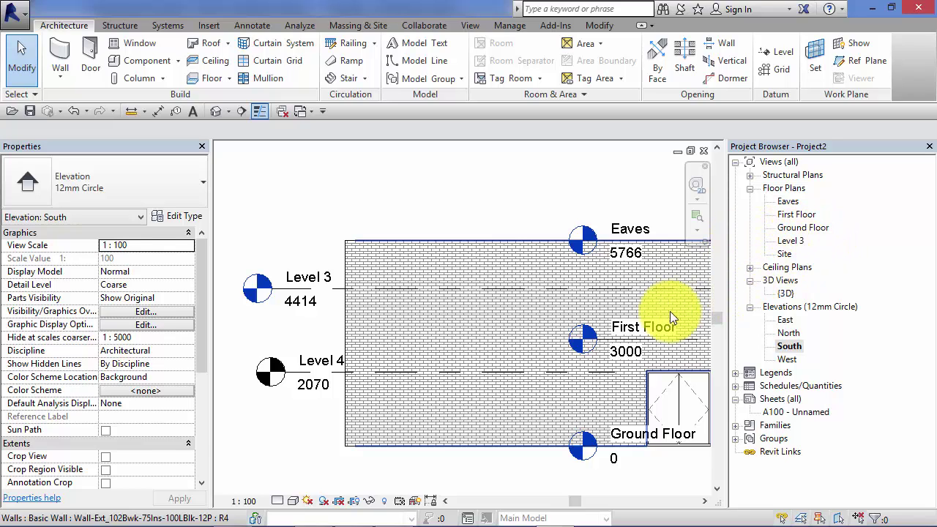
middle_click_drag(422, 458, 358, 430)
scroll(362, 440, "down", 1)
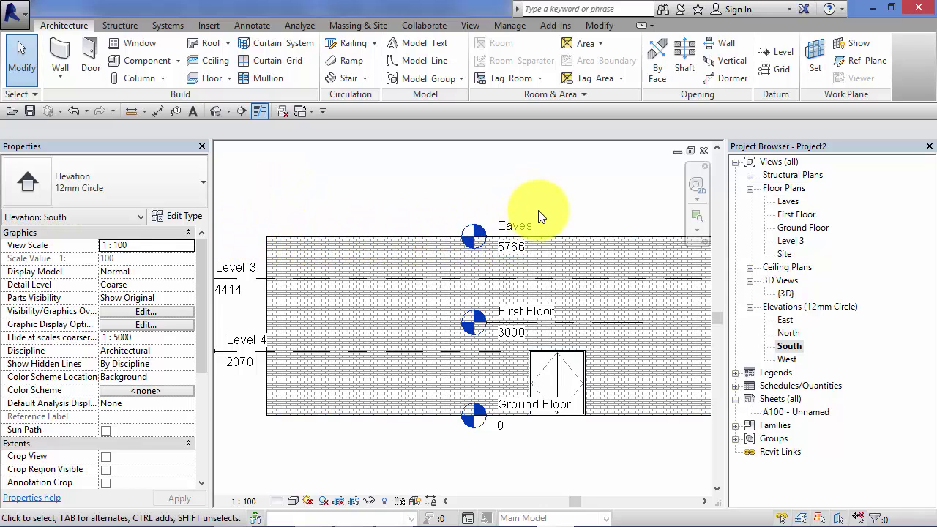
middle_click_drag(345, 464, 418, 493)
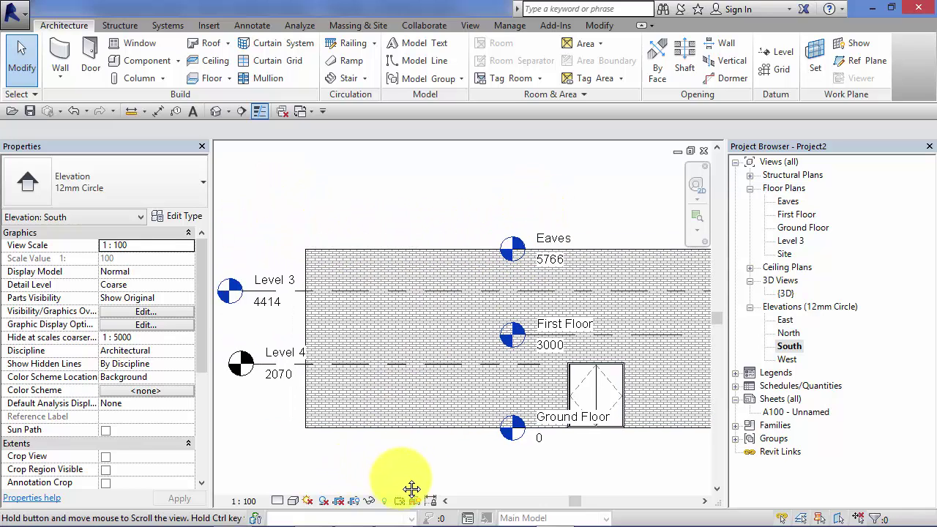
scroll(284, 450, "up", 2)
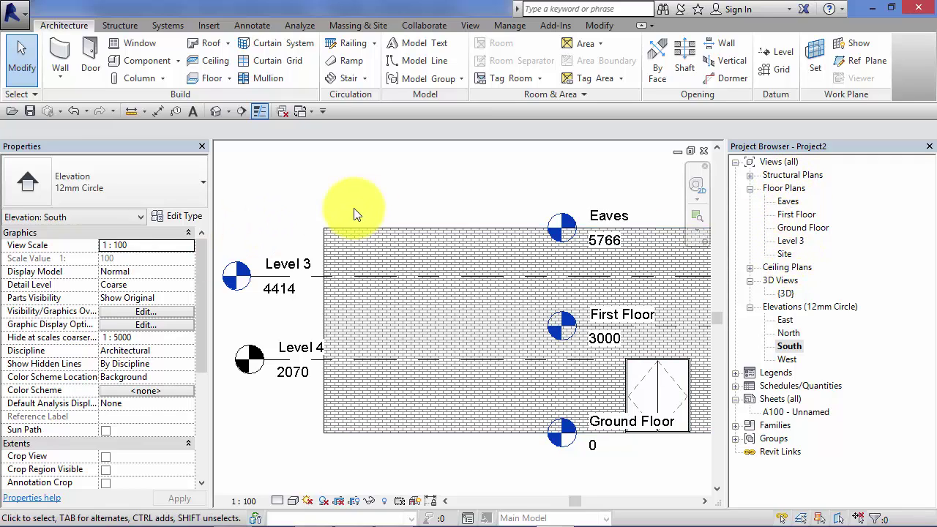
key("l")
key("l")
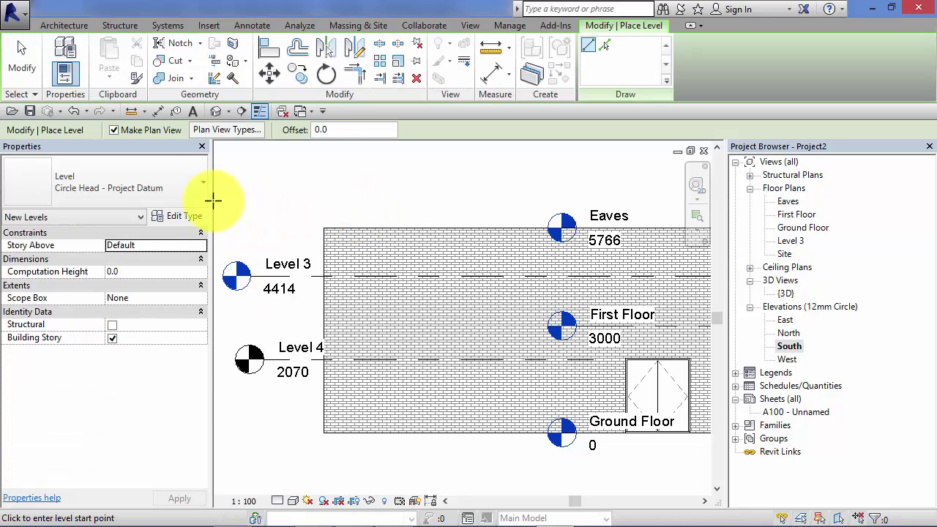
left_click(113, 131)
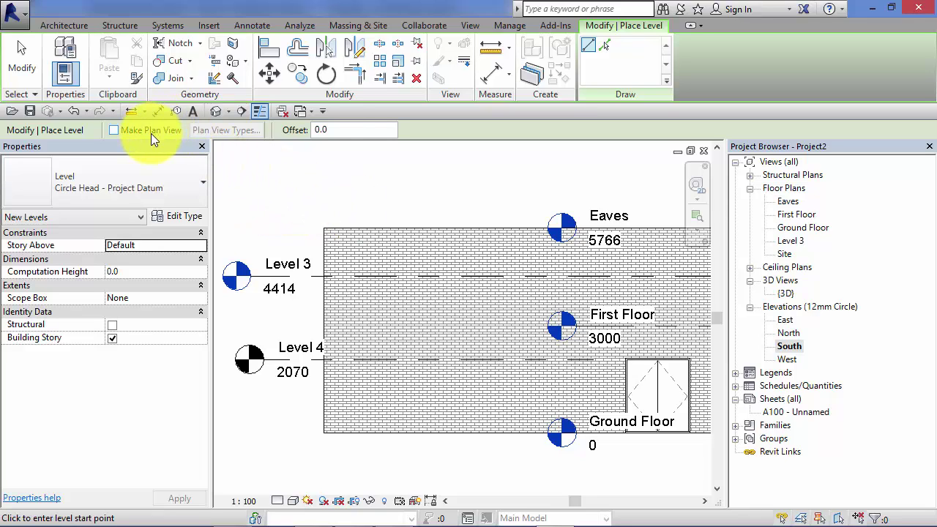
key("Escape")
key("Escape")
scroll(279, 294, "down", 2)
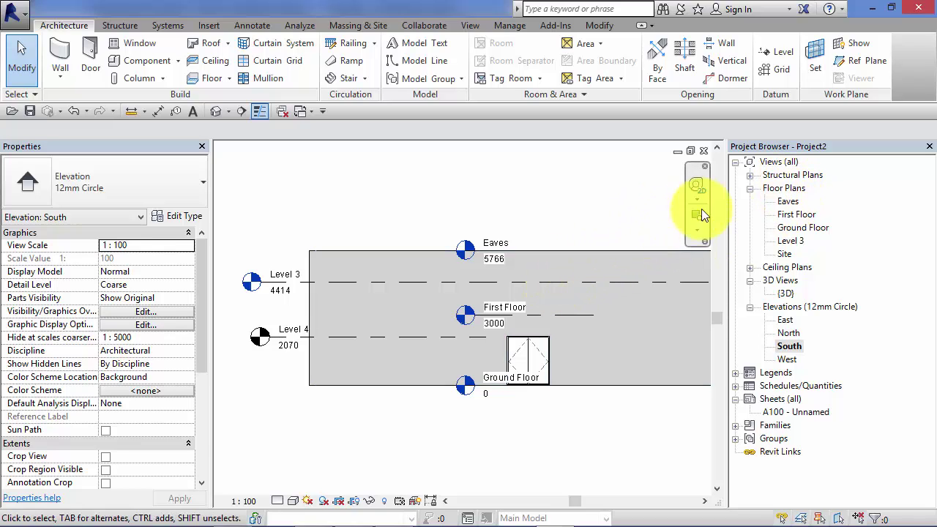
- Delete the Level 3 floor plan view from the Project Browser
left_click(791, 241)
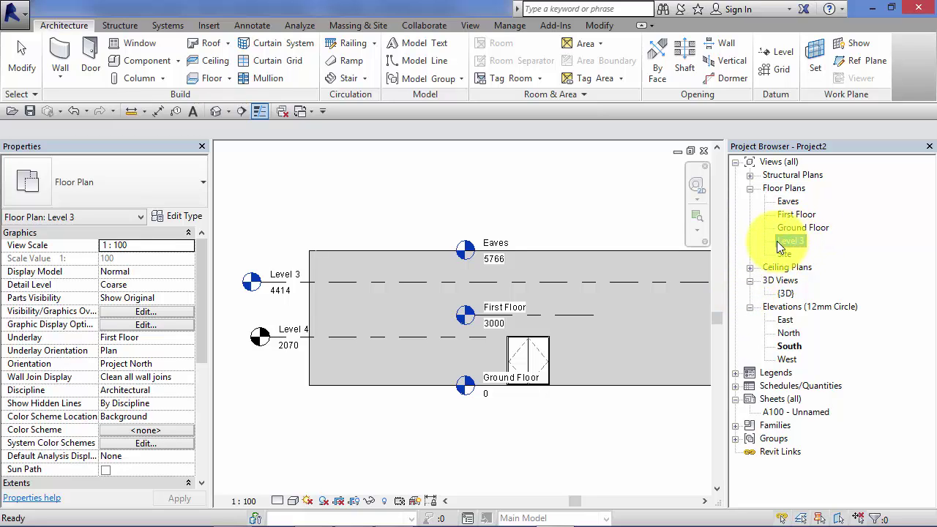
right_click(790, 243)
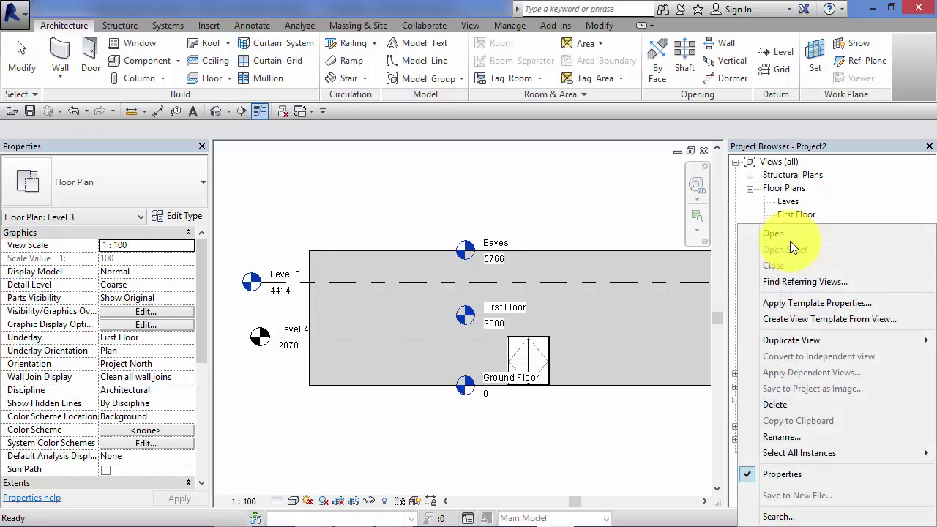
left_click(787, 407)
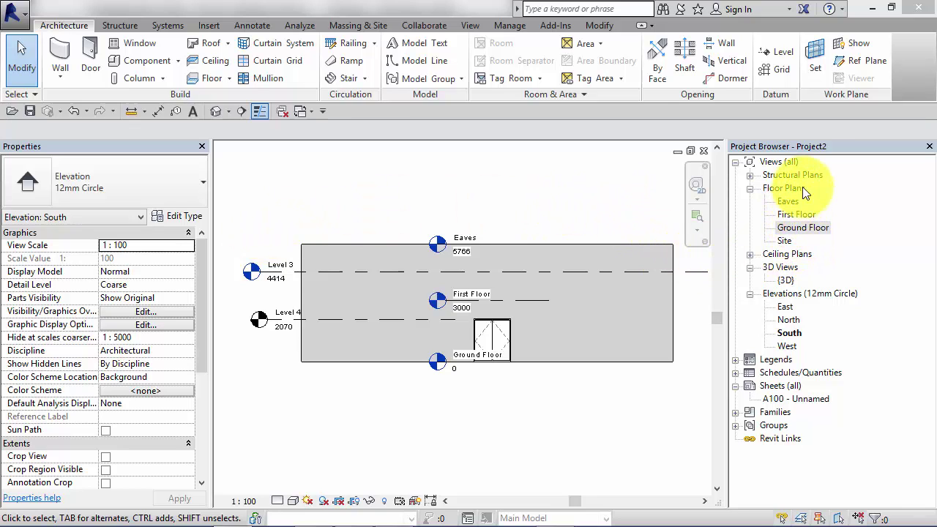
left_click(800, 227)
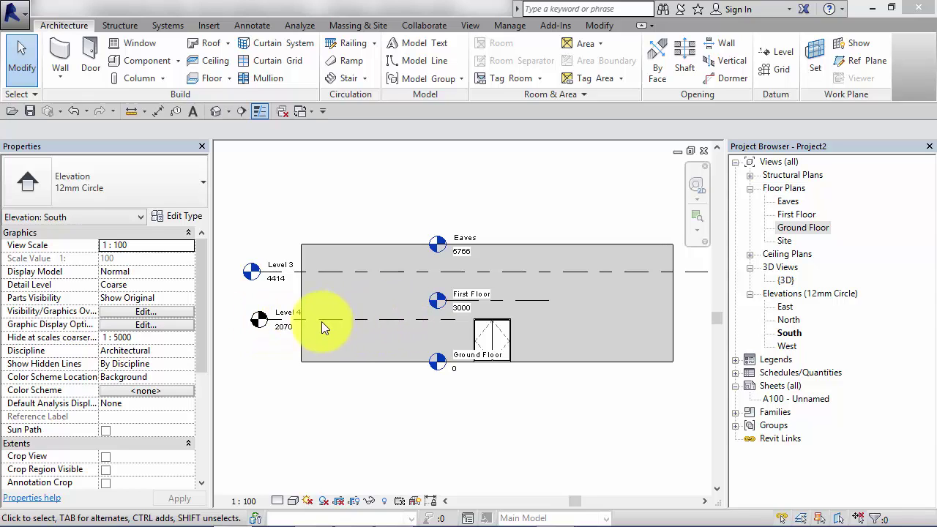
scroll(261, 347, "up", 2)
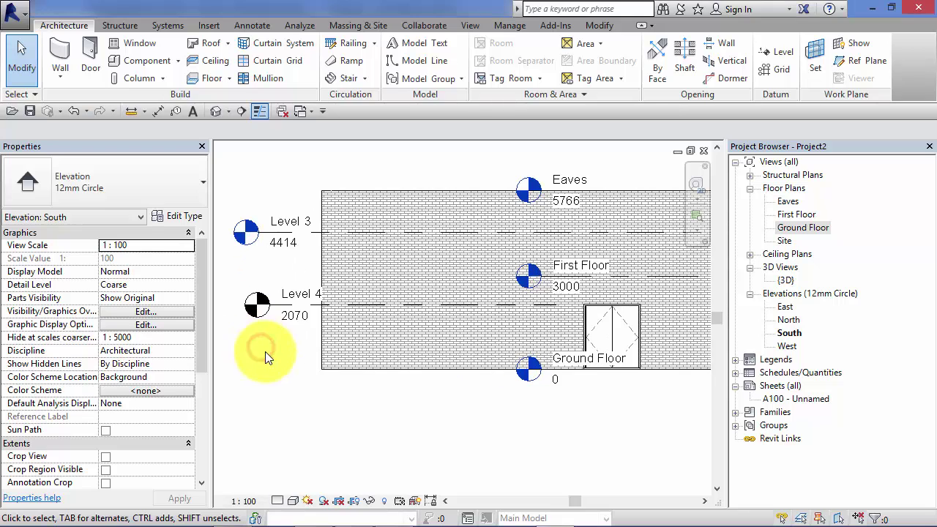
scroll(288, 363, "down", 3)
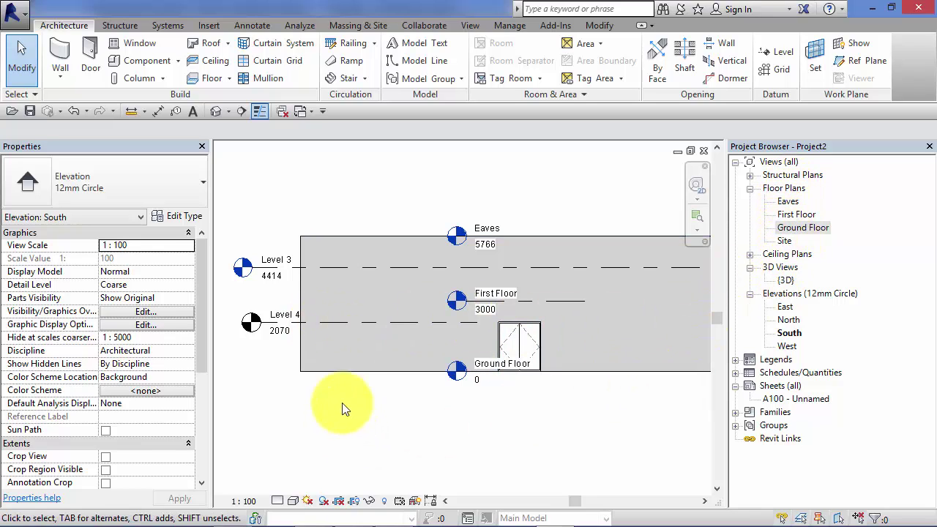
key("z")
key("f")
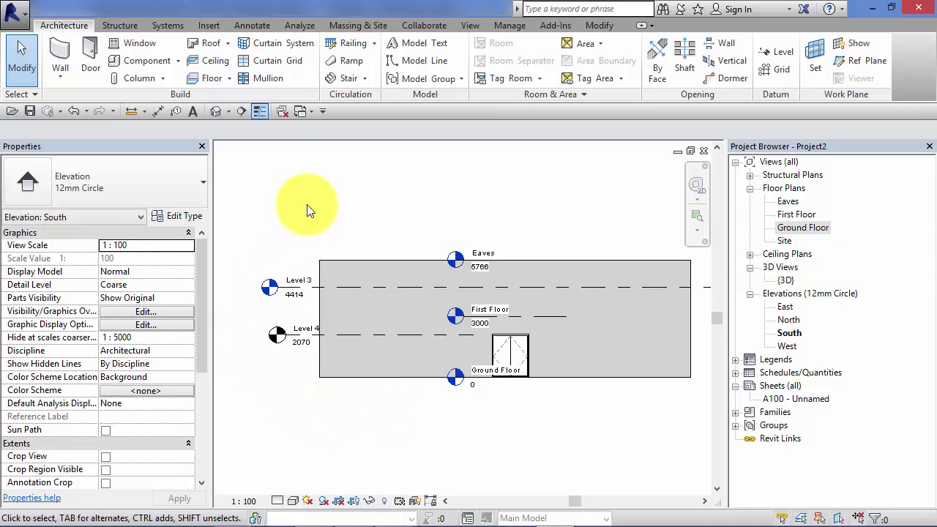
- Open the New Floor Plan dialog via View > Plan Views > Floor Plan and centre it
left_click(473, 26)
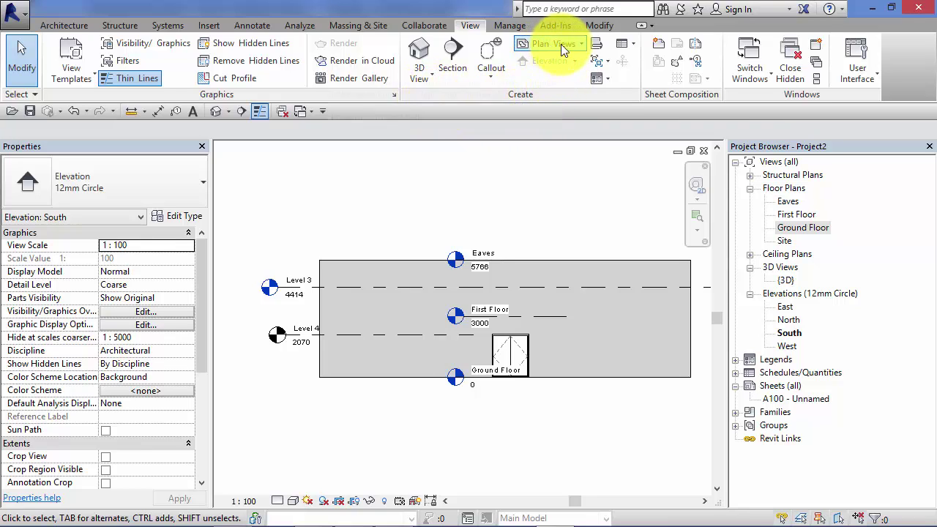
left_click(581, 43)
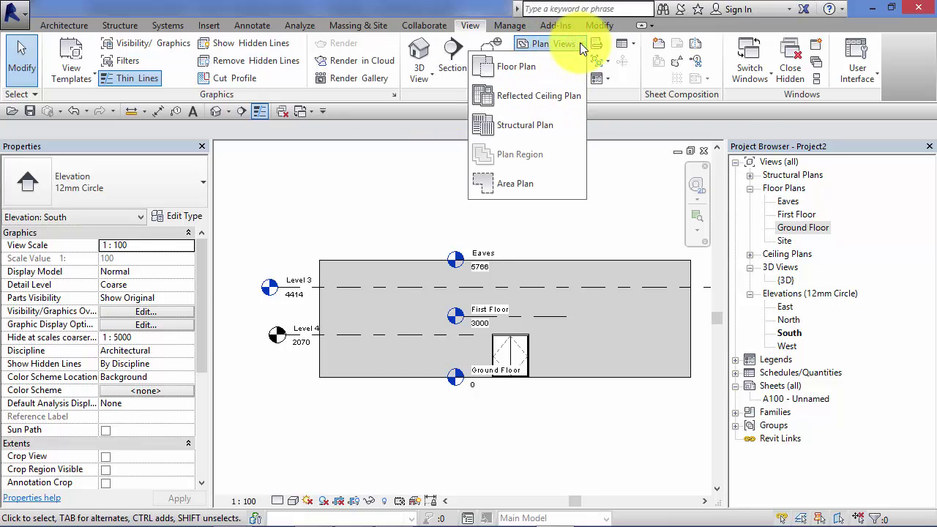
left_click(523, 68)
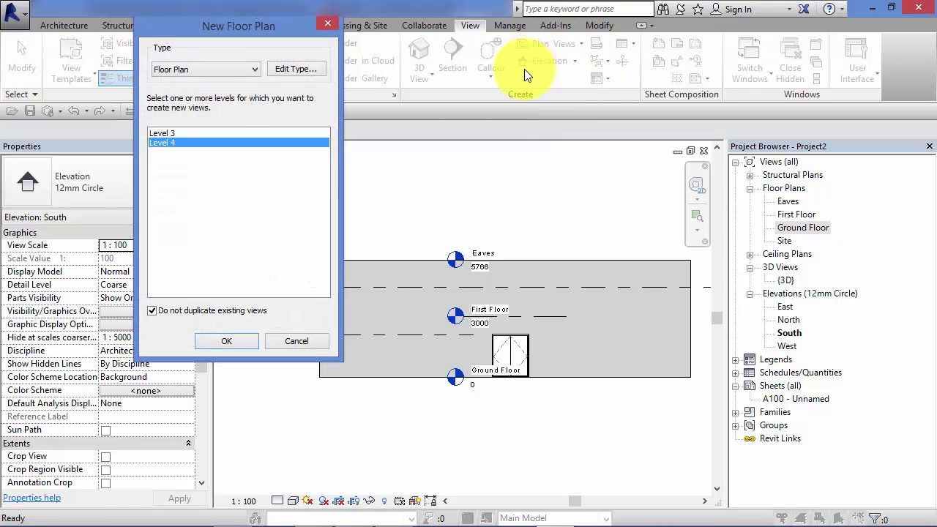
left_click_drag(244, 25, 584, 32)
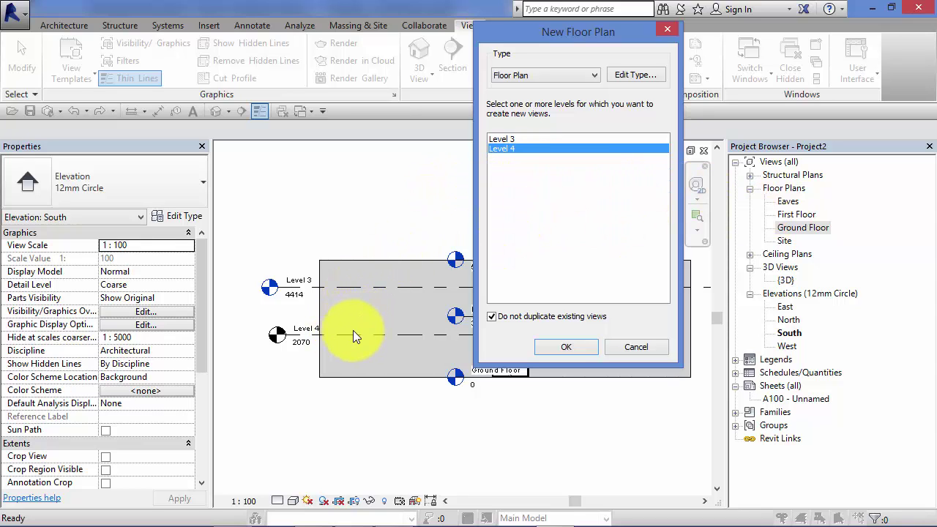
- Confirm the New Floor Plan dialog to create and open the Level 4 plan
left_click(573, 346)
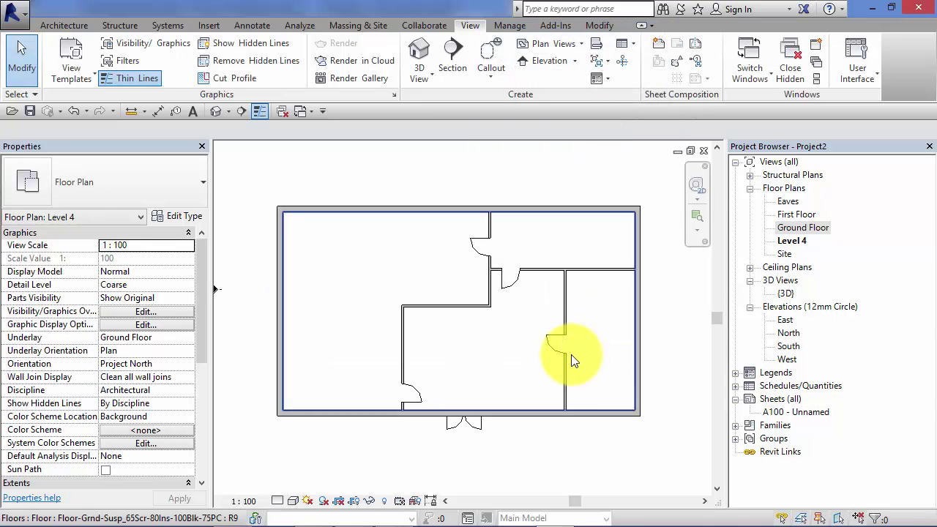